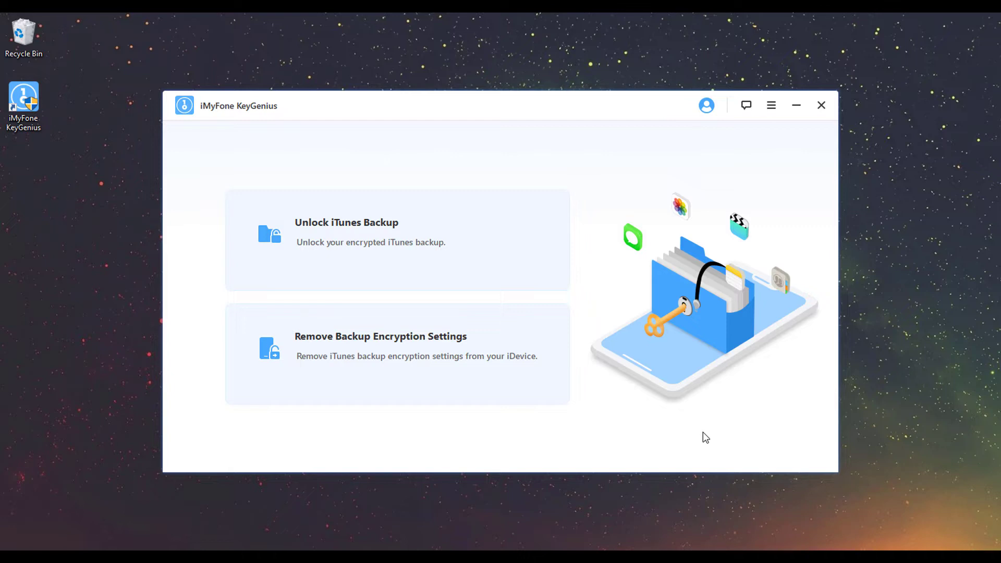
Step: Choose Unlock iTunes Backup and continue with the encrypted iPhone backup from 04/08/2019
click(396, 252)
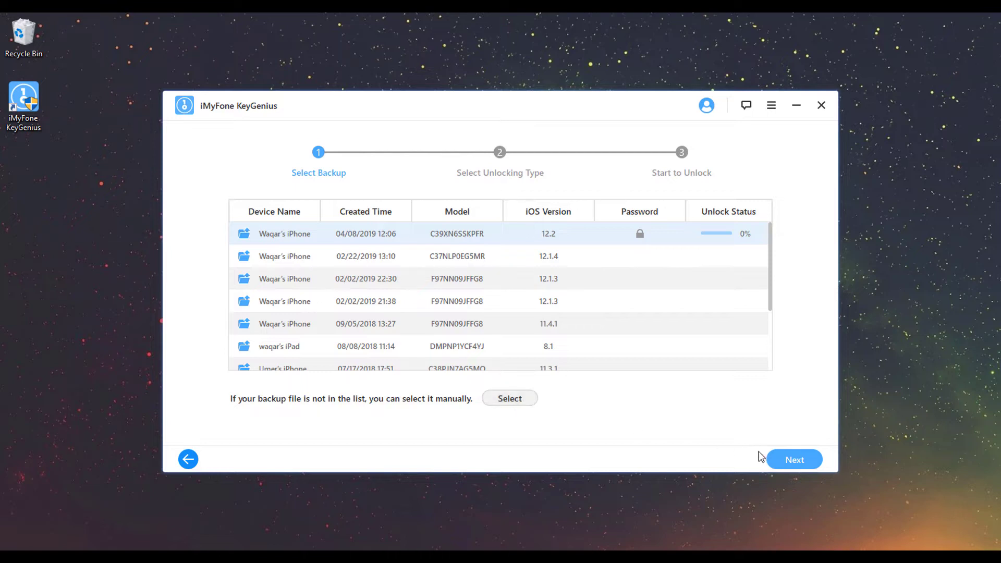
click(793, 459)
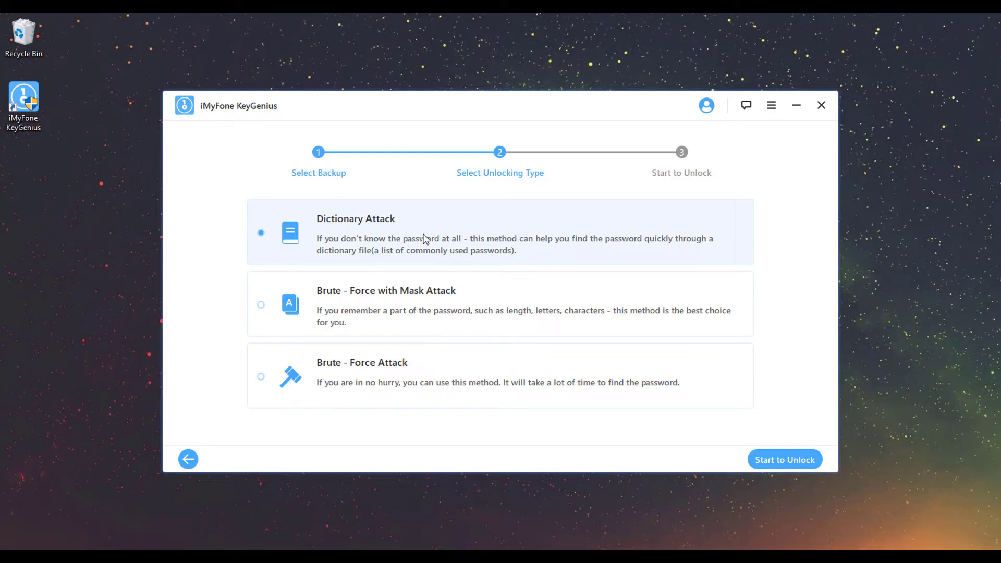
Step: Start the Dictionary Attack, updating to the new 15.14MB dictionary file first
click(784, 459)
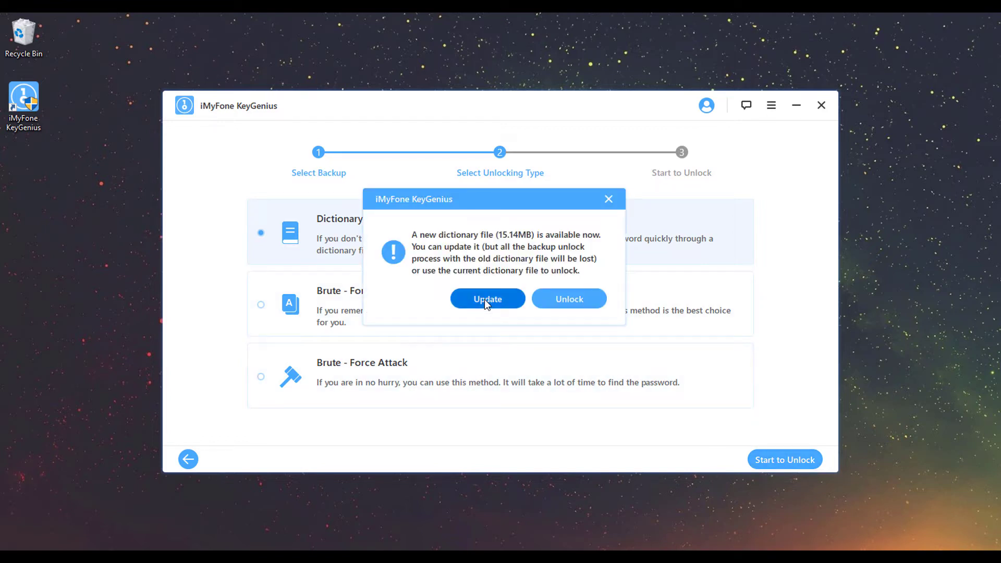
click(484, 300)
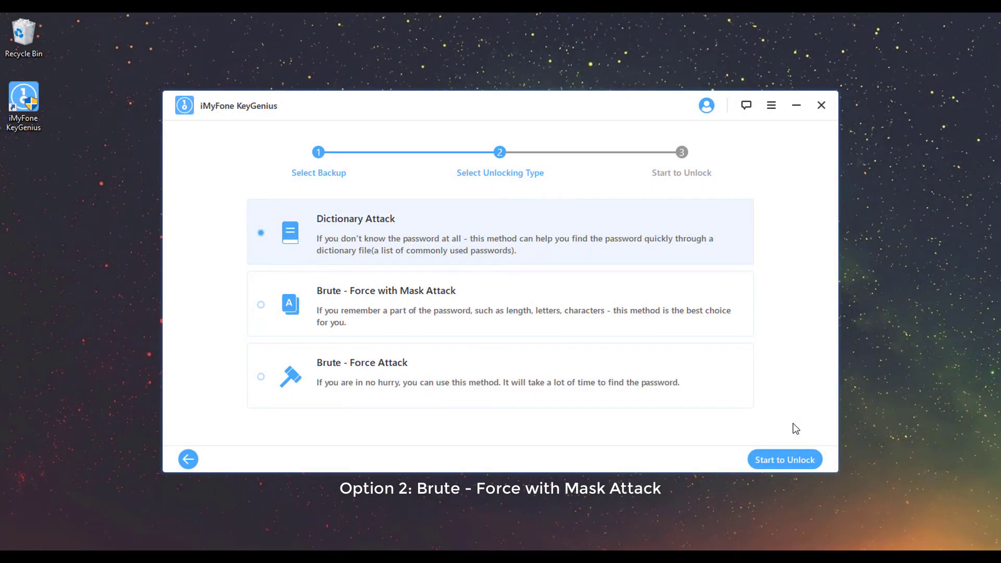
Step: Run a Brute-Force with Mask Attack with password length 6-8 and no other character hints
click(646, 313)
click(784, 458)
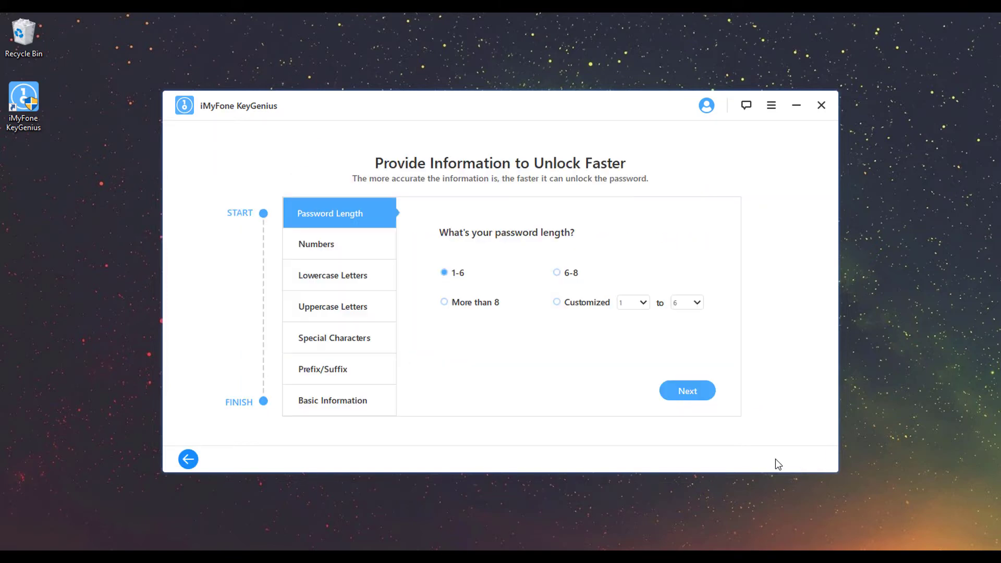
click(557, 272)
click(687, 391)
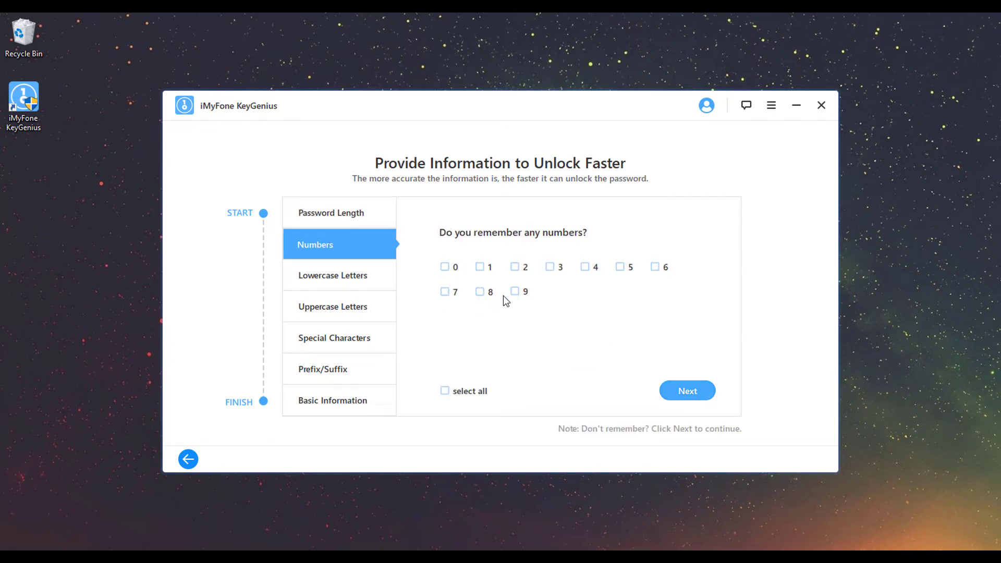
click(445, 391)
click(688, 390)
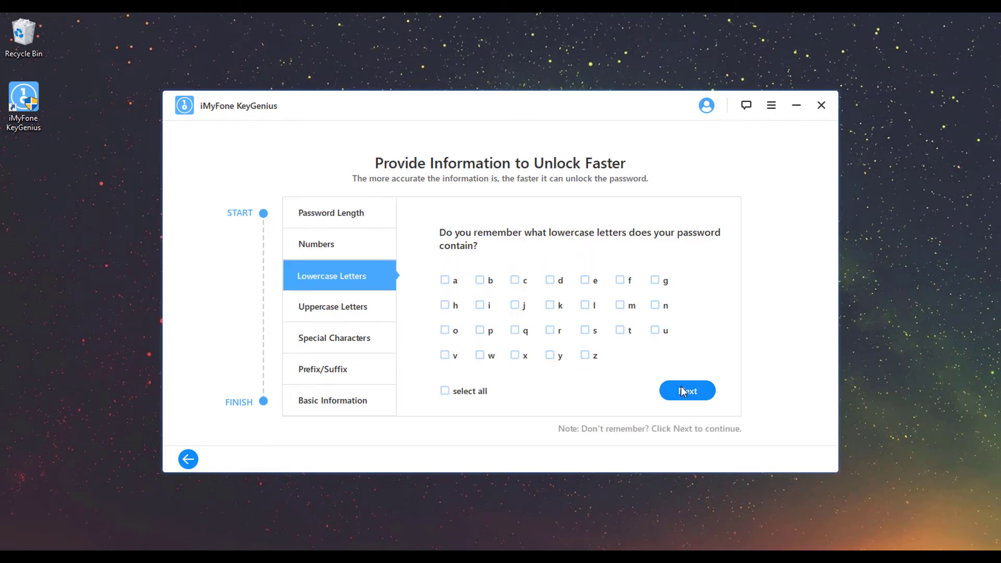
click(688, 390)
click(688, 390)
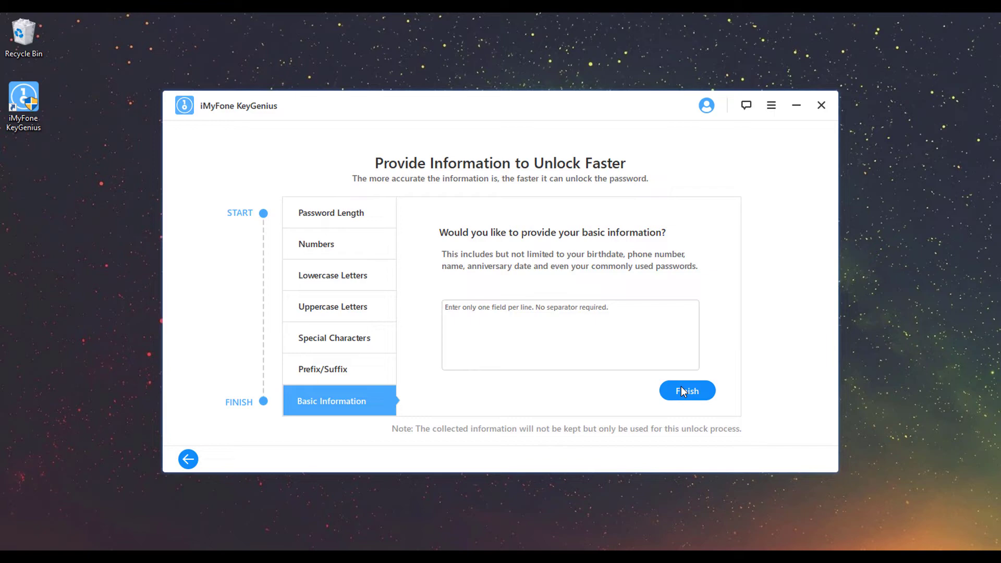
click(761, 461)
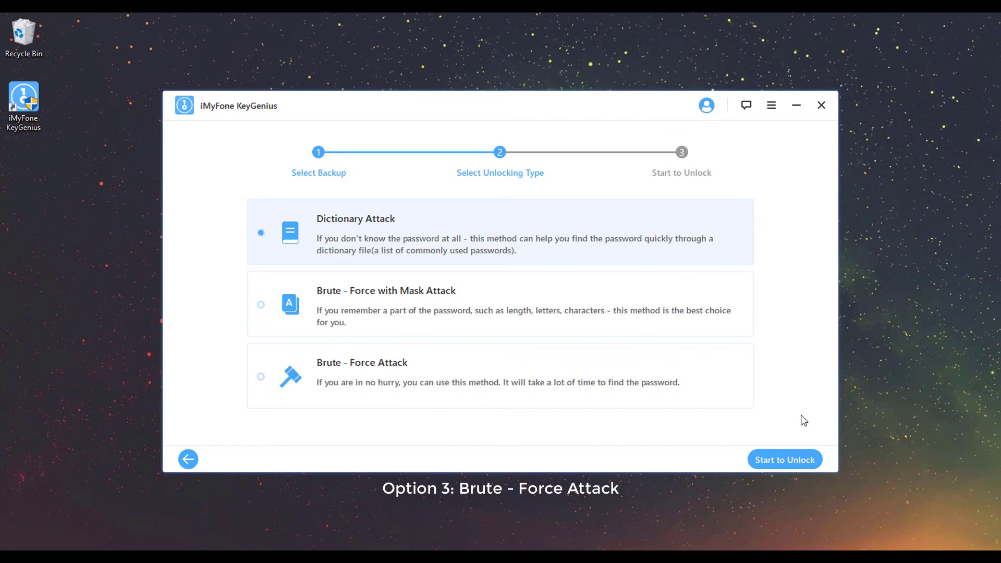
Step: Start a plain Brute-Force Attack on the selected backup
click(658, 382)
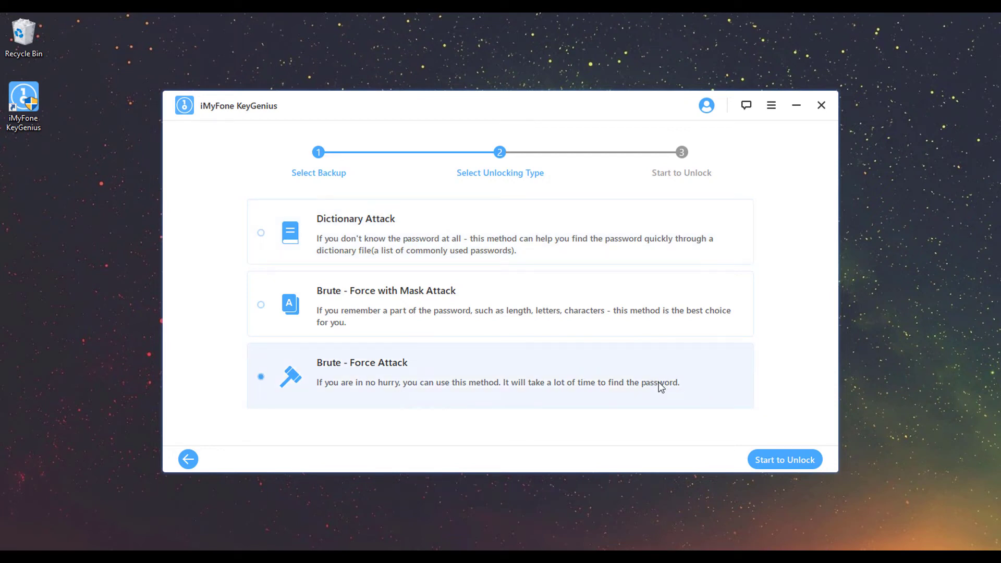
click(784, 460)
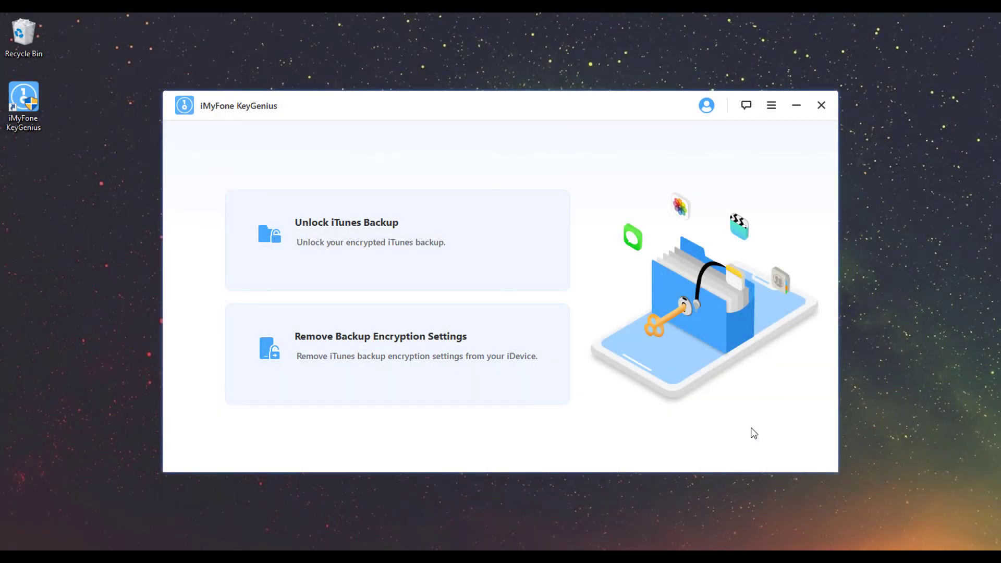
Step: Open Remove Backup Encryption Settings for the connected iPhone
click(479, 362)
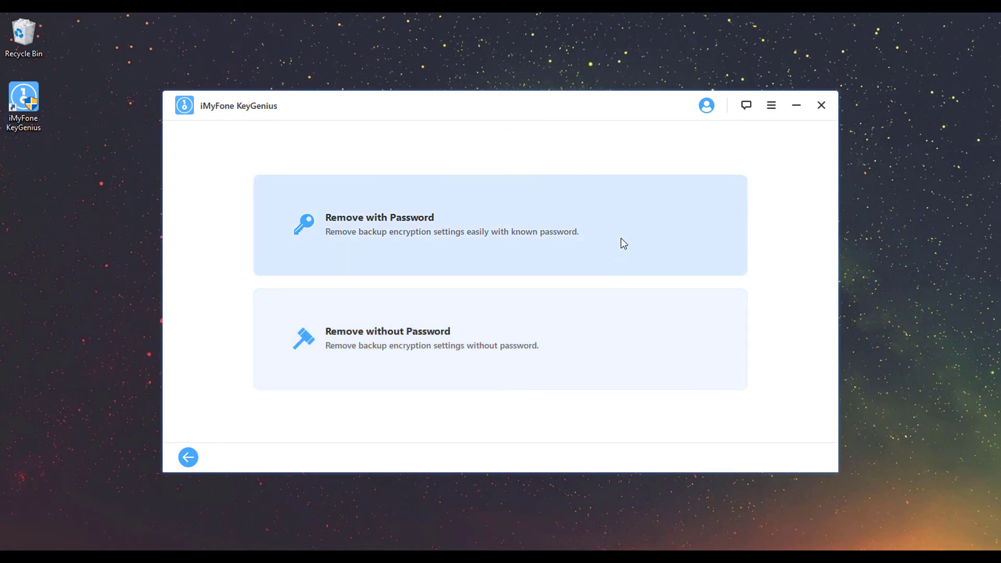
Step: Choose Remove with Password, enter the backup encryption password, and remove the encryption
click(621, 238)
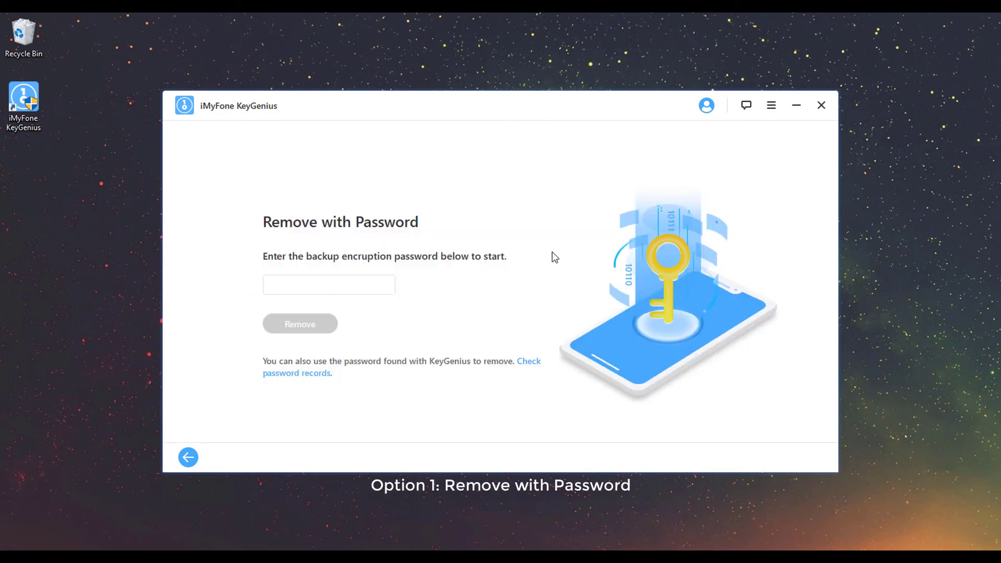
click(368, 285)
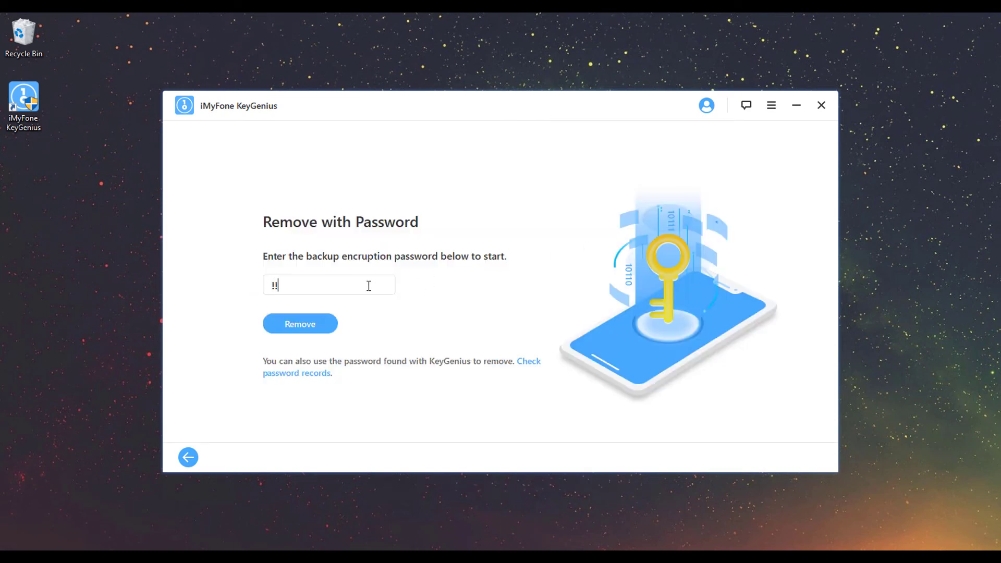
click(323, 315)
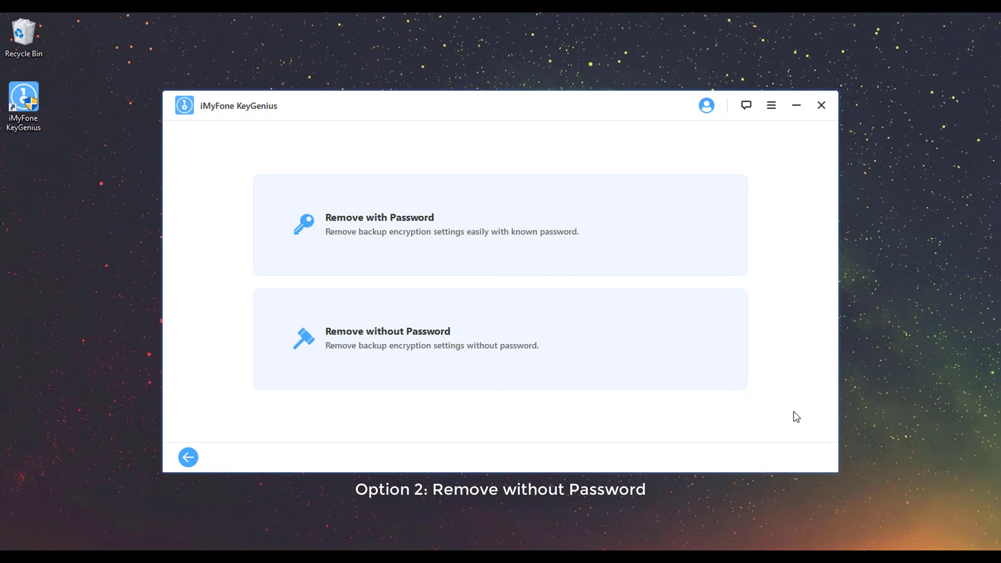
Step: Choose Remove without Password and start removing the encryption settings
click(588, 352)
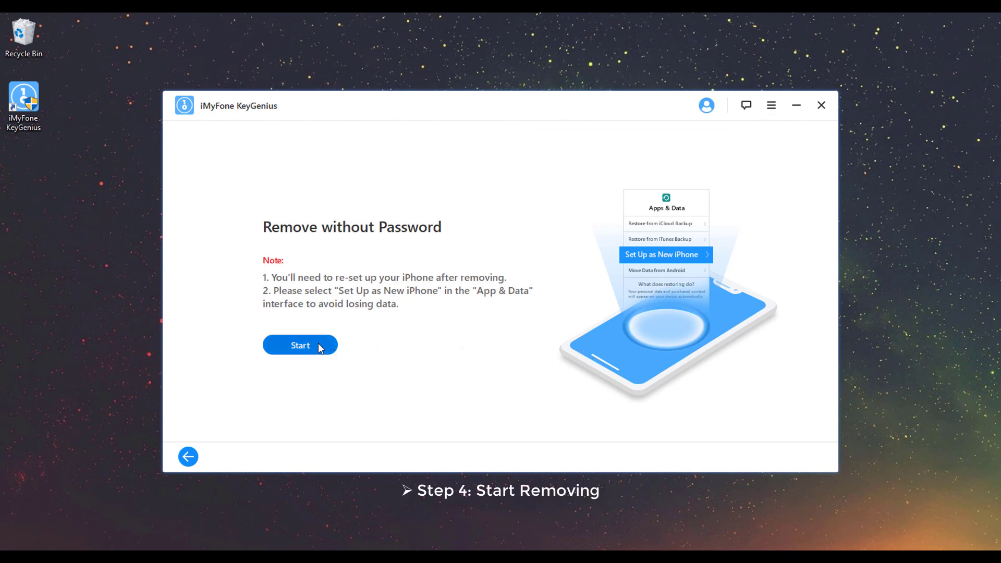
click(319, 344)
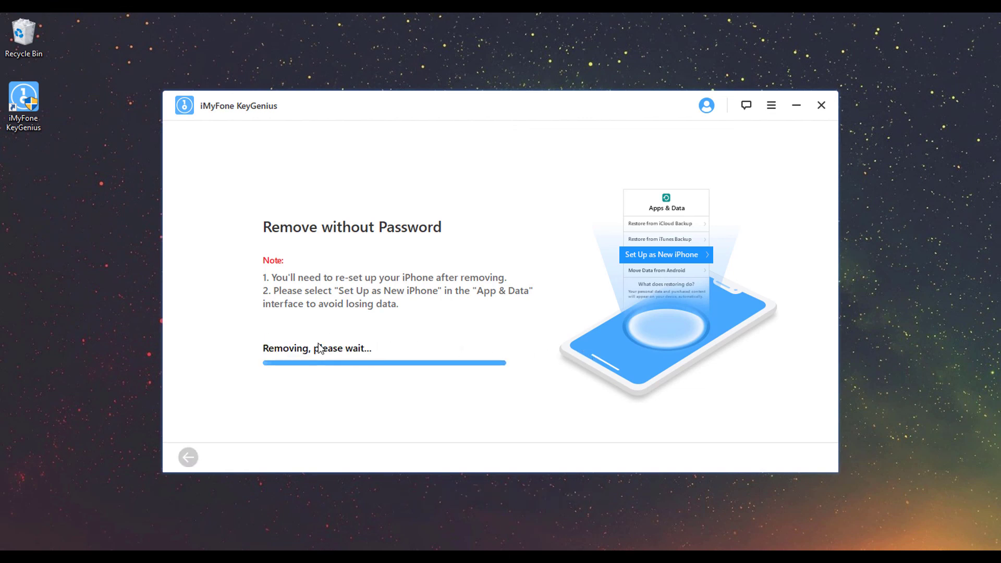